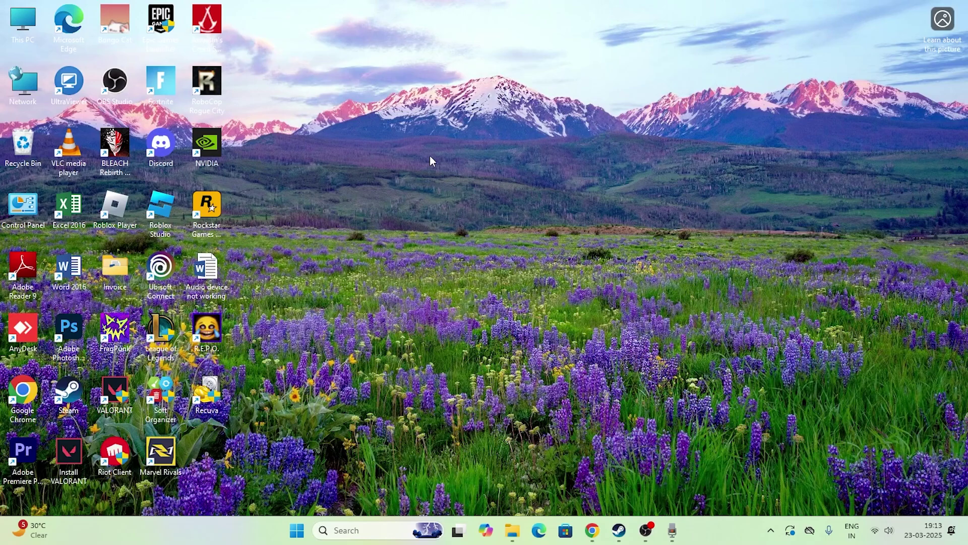
- Search Windows for the Recycle Bin, open it and maximize its window
{"action": "left_click", "coordinate": [359, 530]}
{"action": "type", "text": "re"}
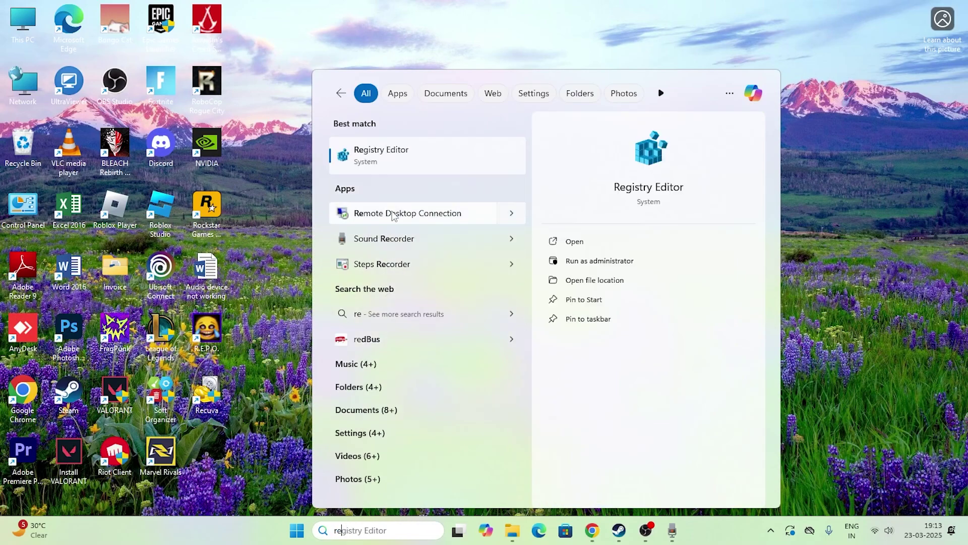
{"action": "type", "text": "cy"}
{"action": "left_click", "coordinate": [376, 161]}
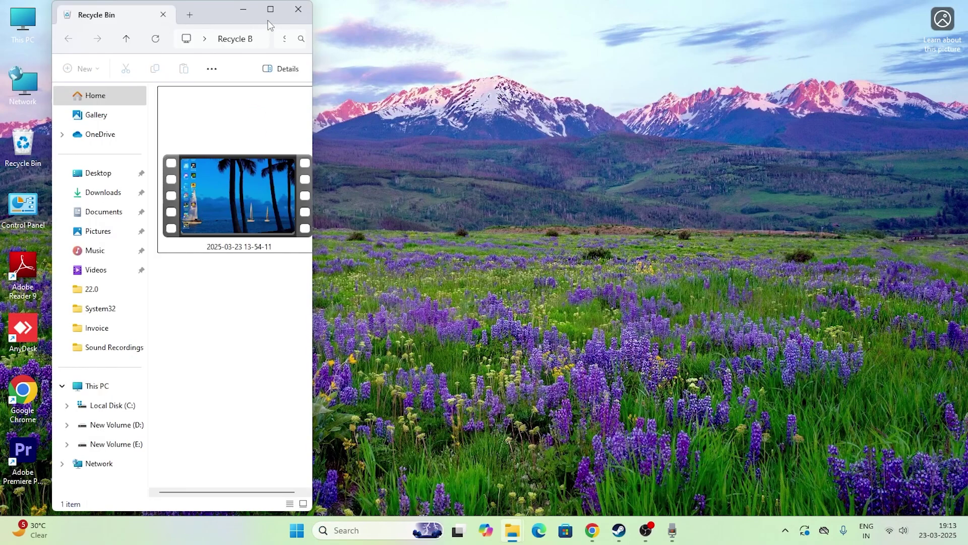
{"action": "left_click", "coordinate": [267, 19]}
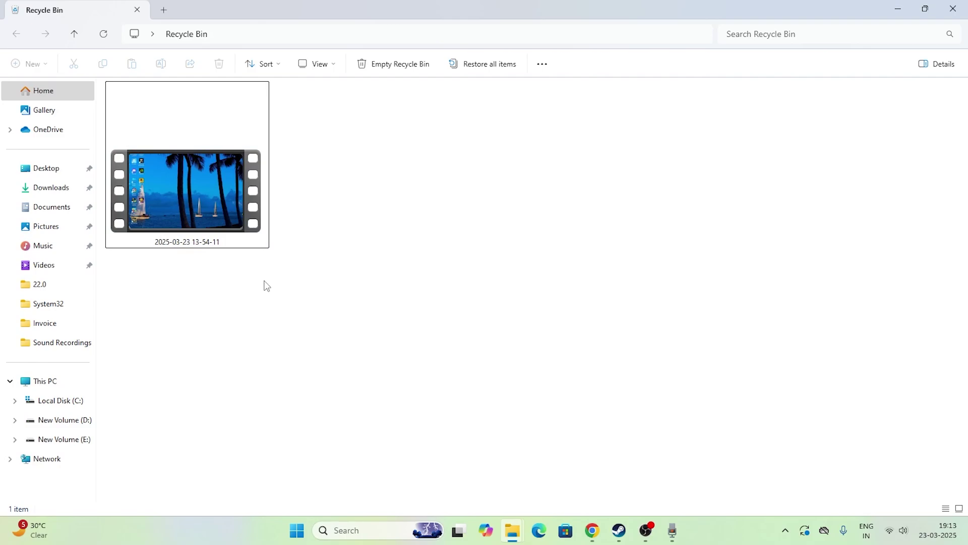
{"action": "left_click", "coordinate": [198, 222]}
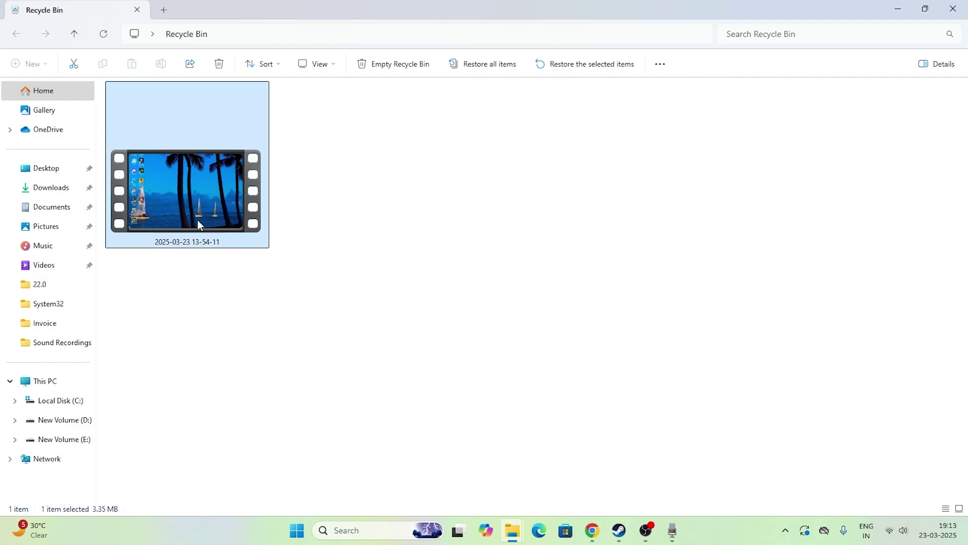
{"action": "double_click", "coordinate": [198, 223]}
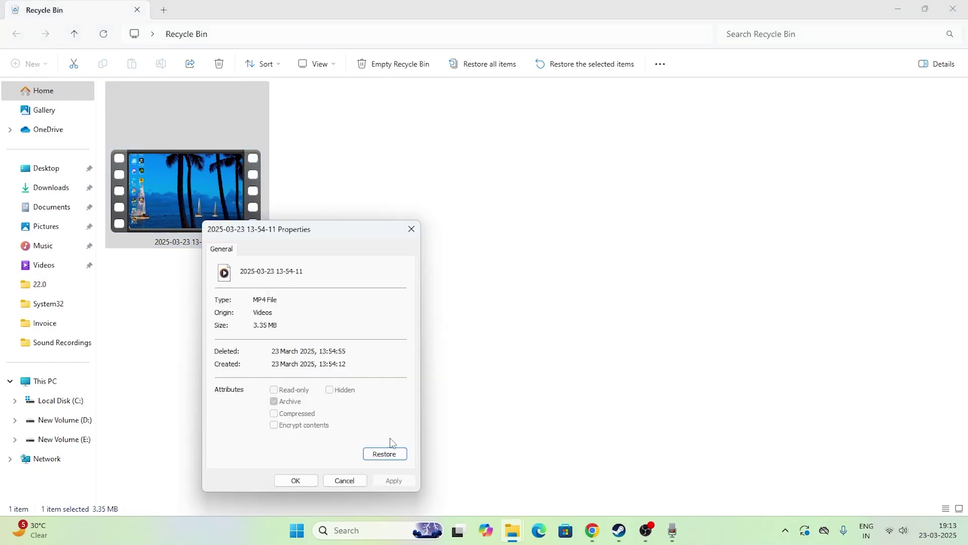
{"action": "left_click", "coordinate": [384, 454]}
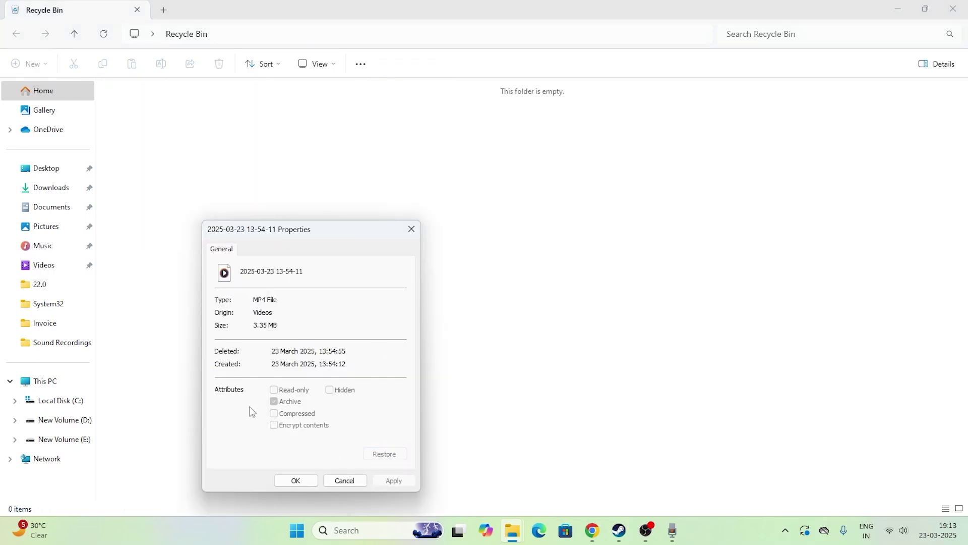
{"action": "left_click", "coordinate": [411, 230]}
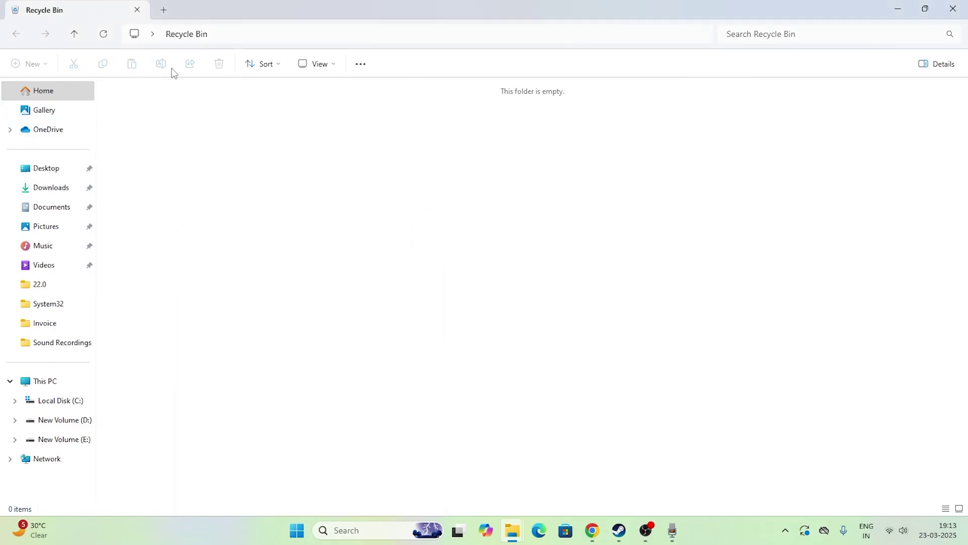
{"action": "left_click", "coordinate": [953, 9]}
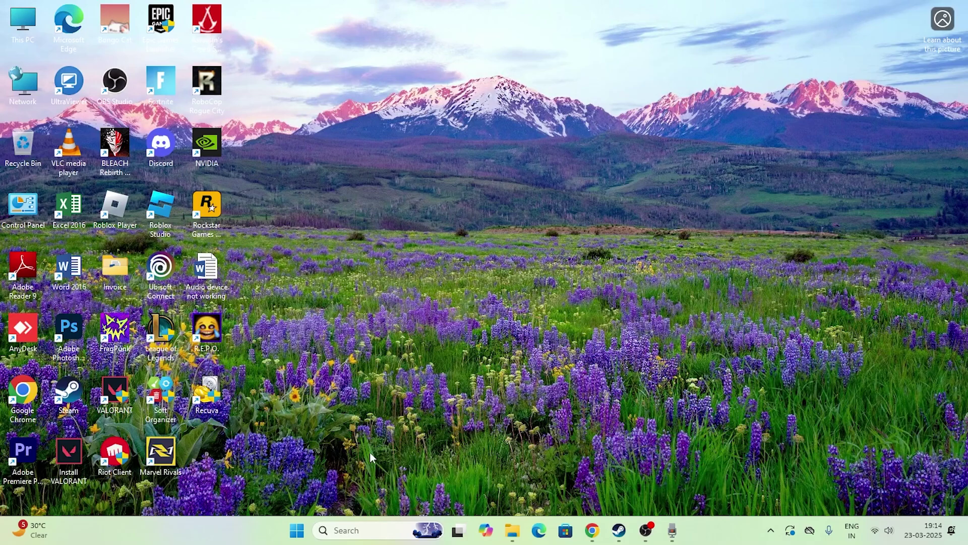
- Open File History under System and Security in Control Panel, review its settings and close the window
{"action": "left_click", "coordinate": [347, 530]}
{"action": "type", "text": "control"}
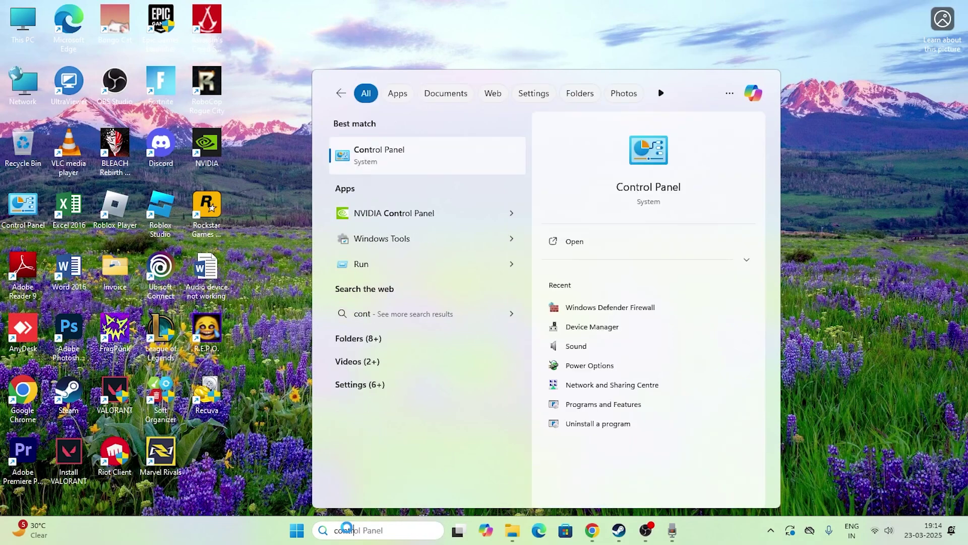
{"action": "left_click", "coordinate": [359, 165]}
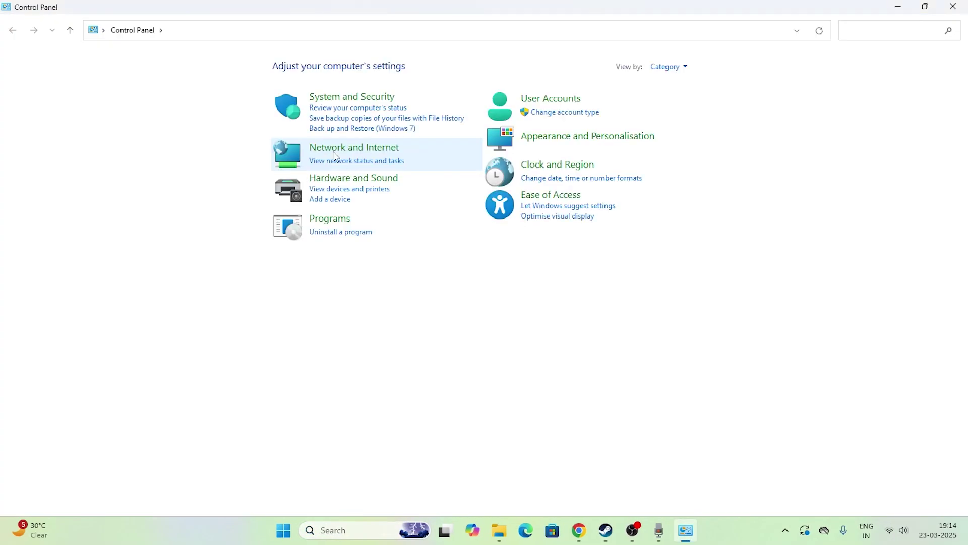
{"action": "left_click", "coordinate": [328, 95]}
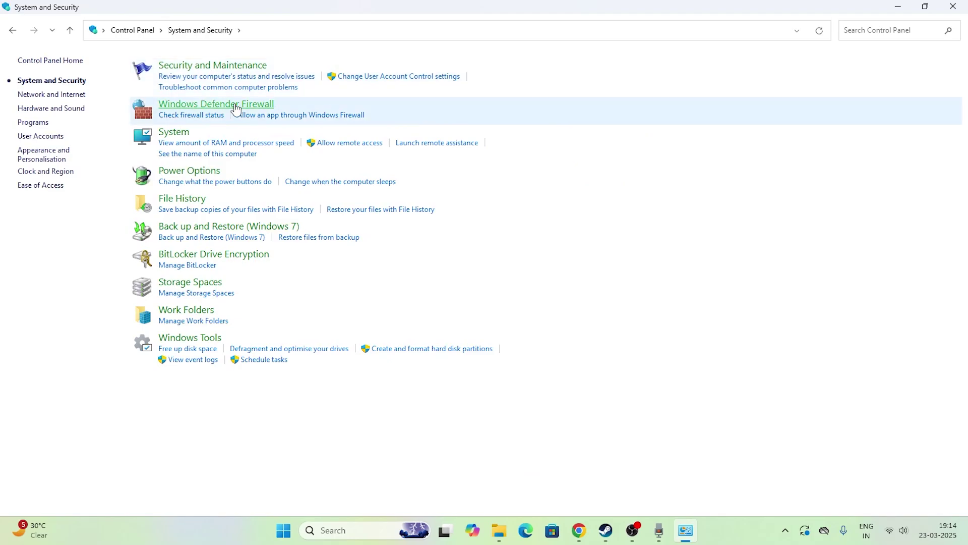
{"action": "left_click", "coordinate": [189, 210]}
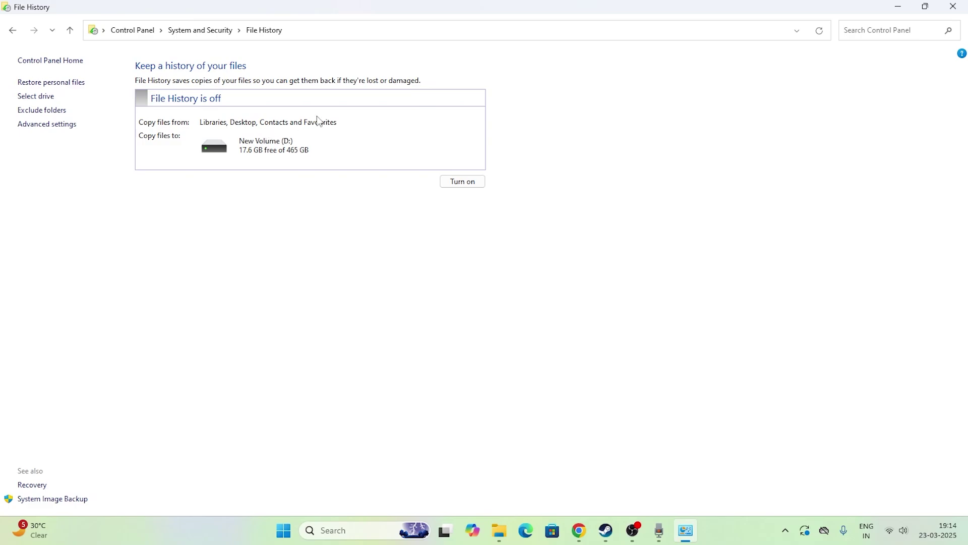
{"action": "left_click", "coordinate": [953, 6]}
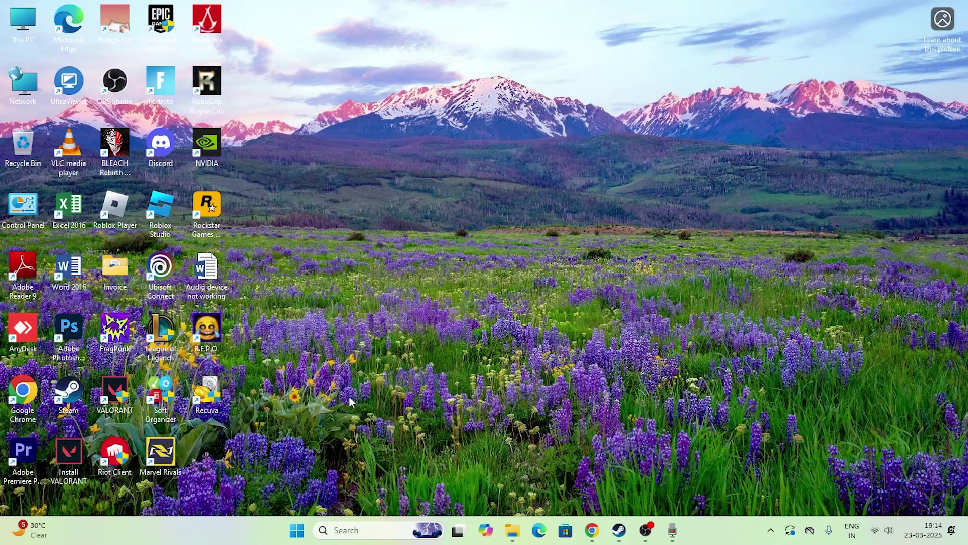
- Search the Microsoft Store for "windows recovery" and open the Windows File Recovery app page
{"action": "left_click", "coordinate": [565, 530]}
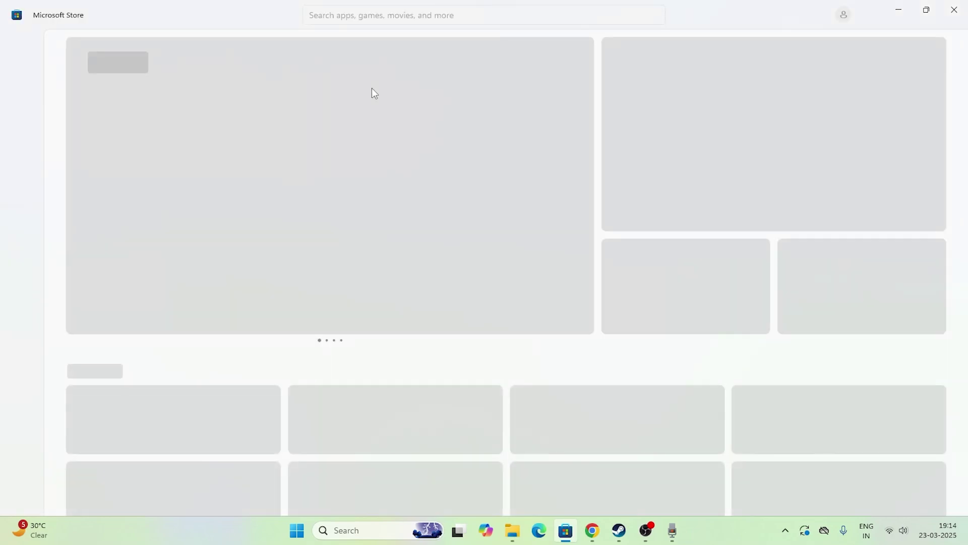
{"action": "left_click", "coordinate": [374, 15]}
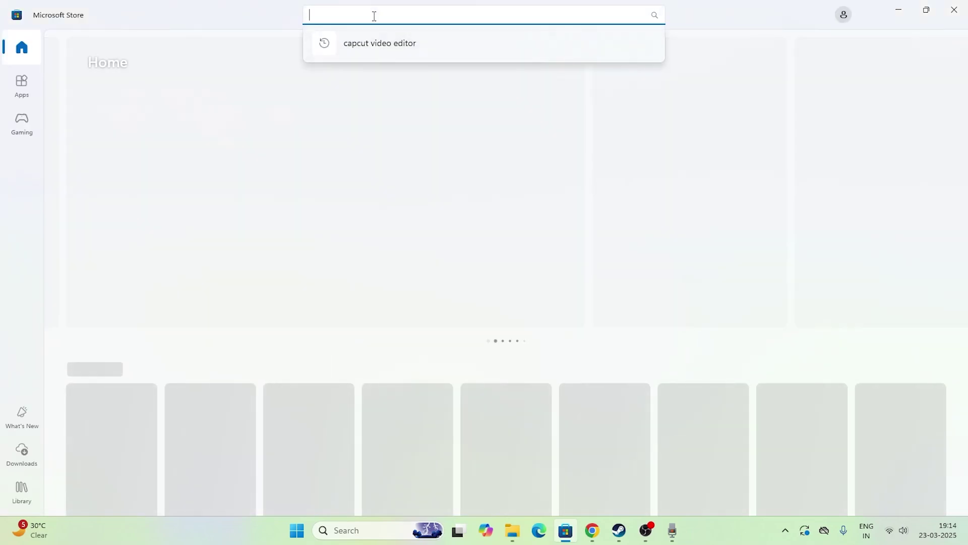
{"action": "type", "text": "windows "}
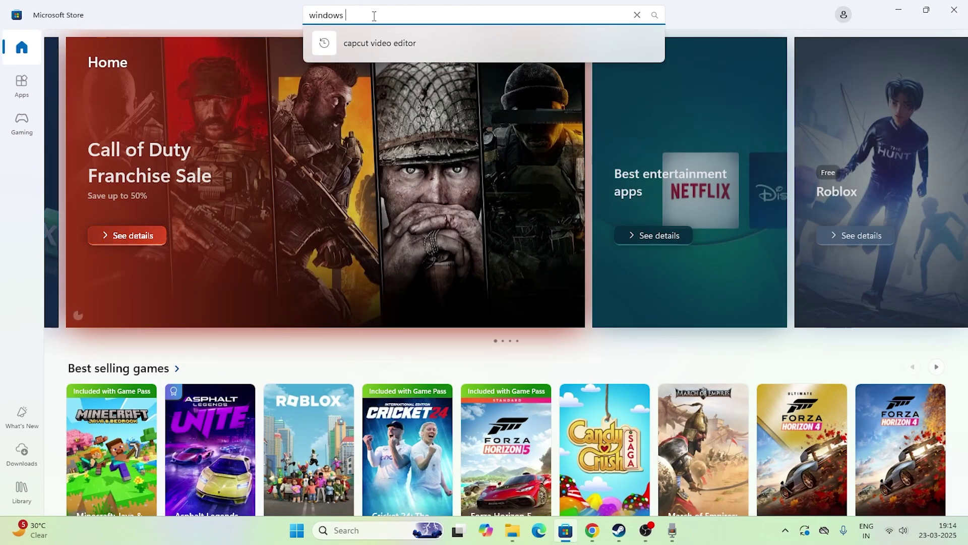
{"action": "type", "text": "recovery"}
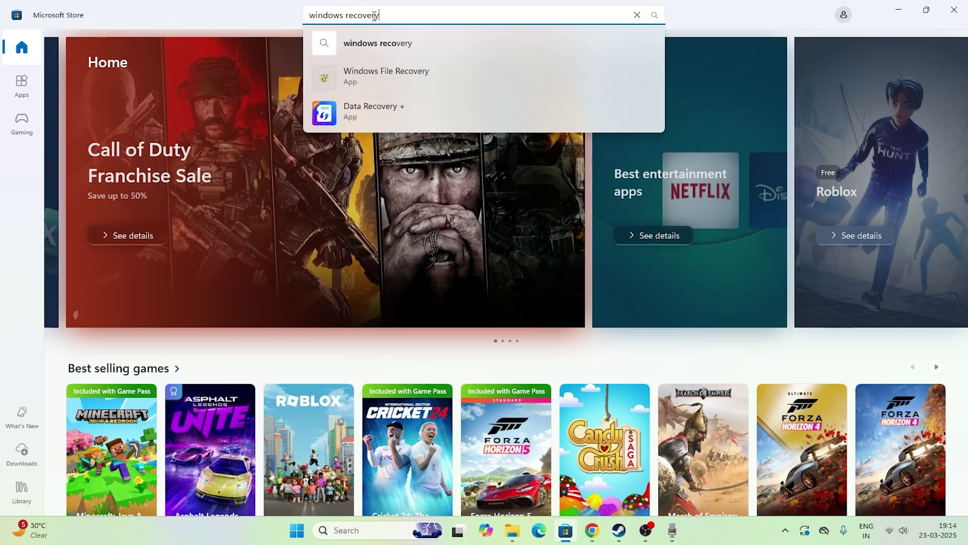
{"action": "left_click", "coordinate": [366, 72]}
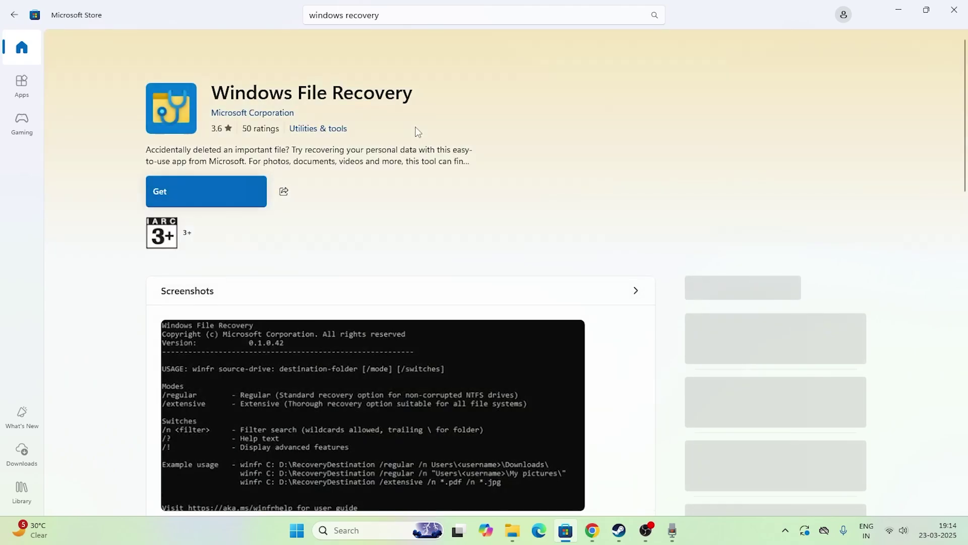
- Install Windows File Recovery, dismiss the installation notification and launch the app
{"action": "left_click", "coordinate": [181, 191]}
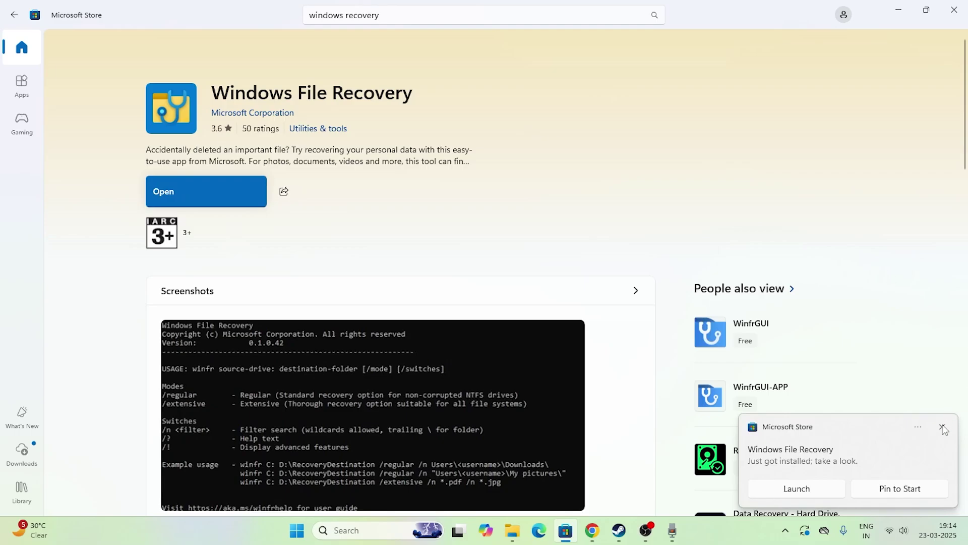
{"action": "left_click", "coordinate": [942, 428]}
{"action": "left_click", "coordinate": [258, 204]}
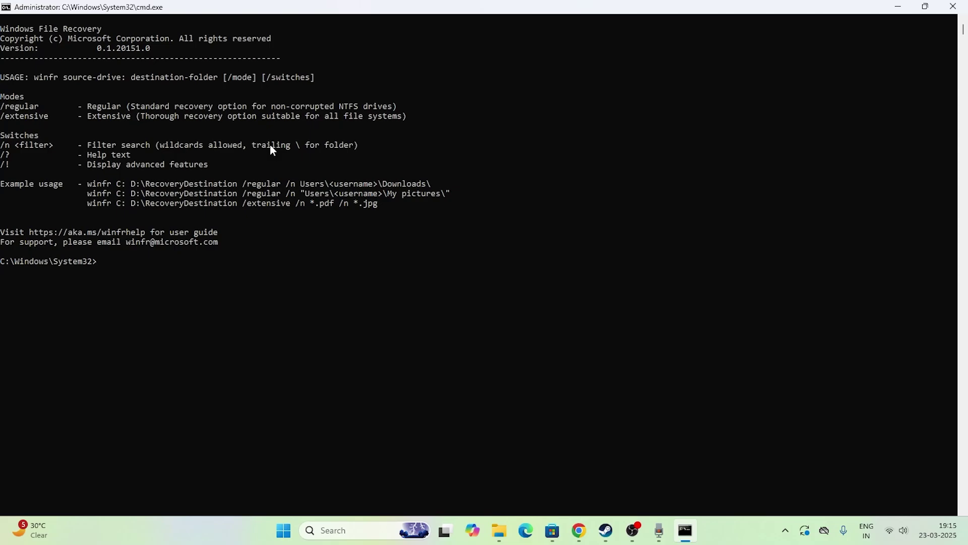
- Try to recover photos with the command winfr c: d: /regular /n photos\ ".jpeg, then minimize the console and close the Store
{"action": "type", "text": "winfr c"}
{"action": "type", "text": ":"}
{"action": "type", "text": "d: /"}
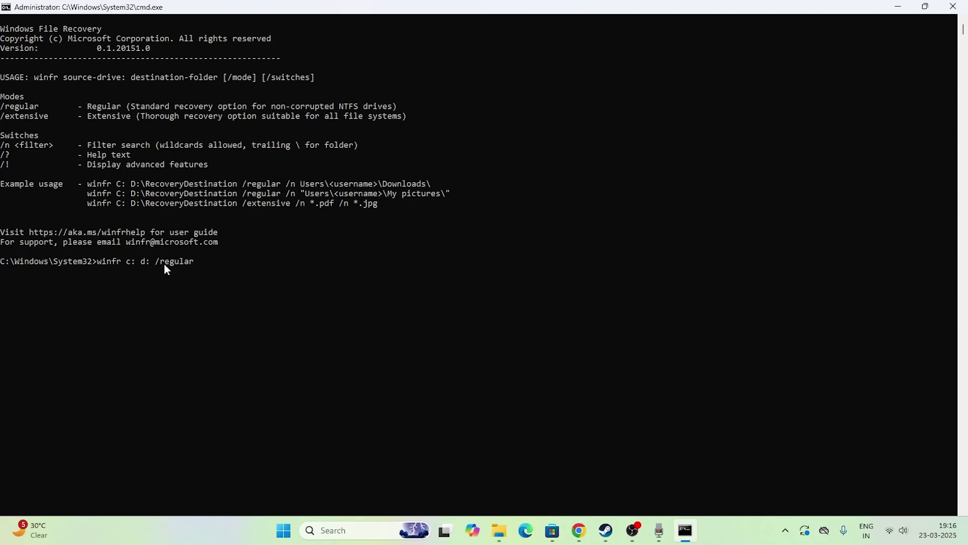
{"action": "type", "text": "/n"}
{"action": "type", "text": "photos\\ \"."}
{"action": "type", "text": "jpeg"}
{"action": "key", "text": "Return"}
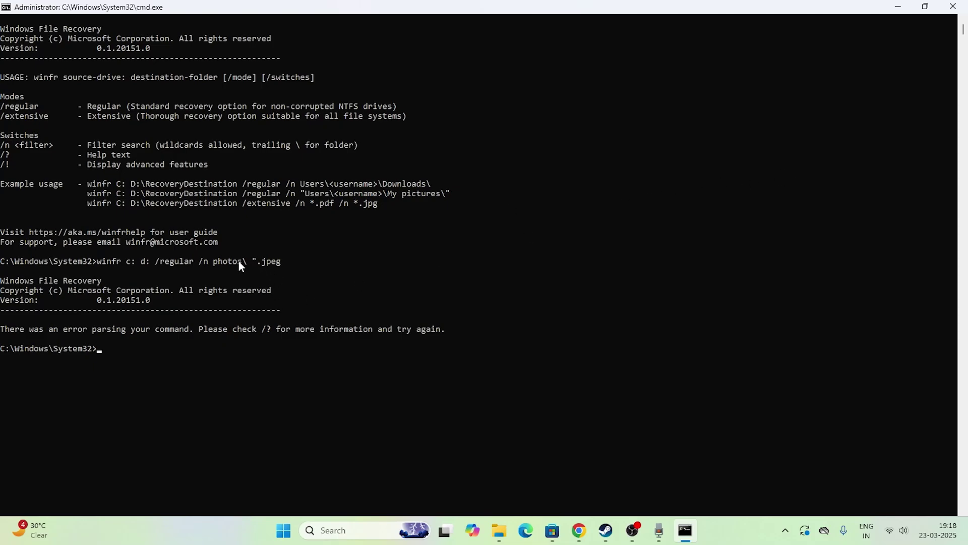
{"action": "left_click", "coordinate": [896, 9]}
{"action": "left_click", "coordinate": [953, 7]}
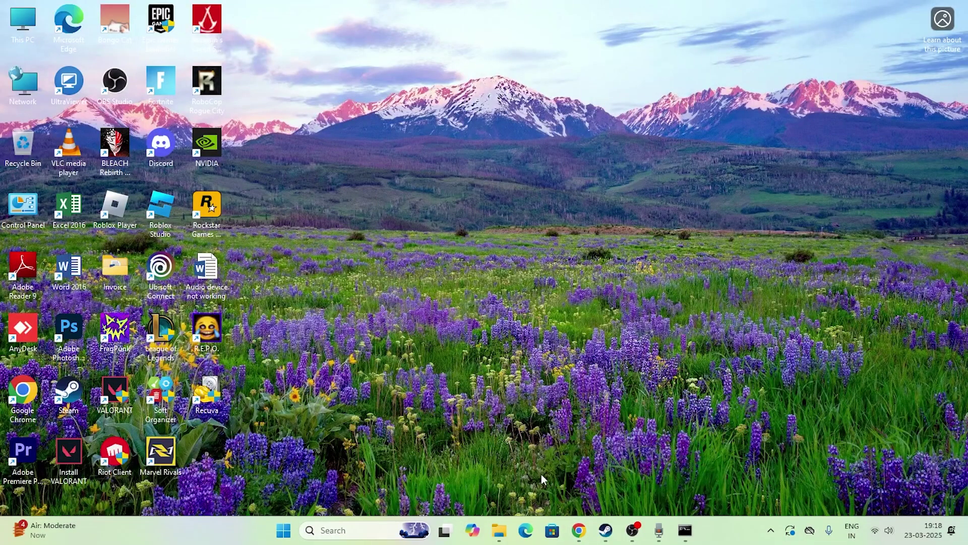
- Switch to Chrome and go back from the Recuva download page to the Google results for ccleaner
{"action": "left_click", "coordinate": [578, 530]}
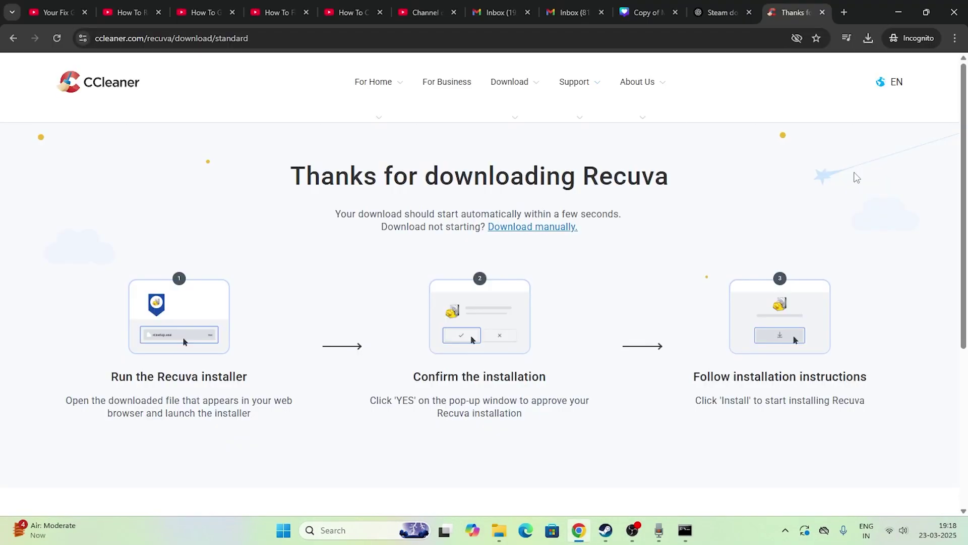
{"action": "left_click", "coordinate": [12, 38]}
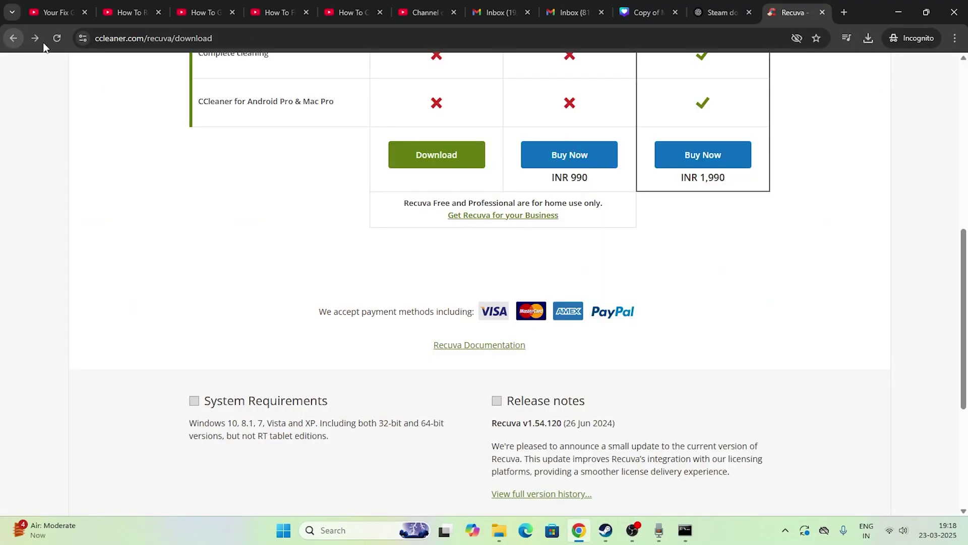
{"action": "left_click", "coordinate": [12, 38]}
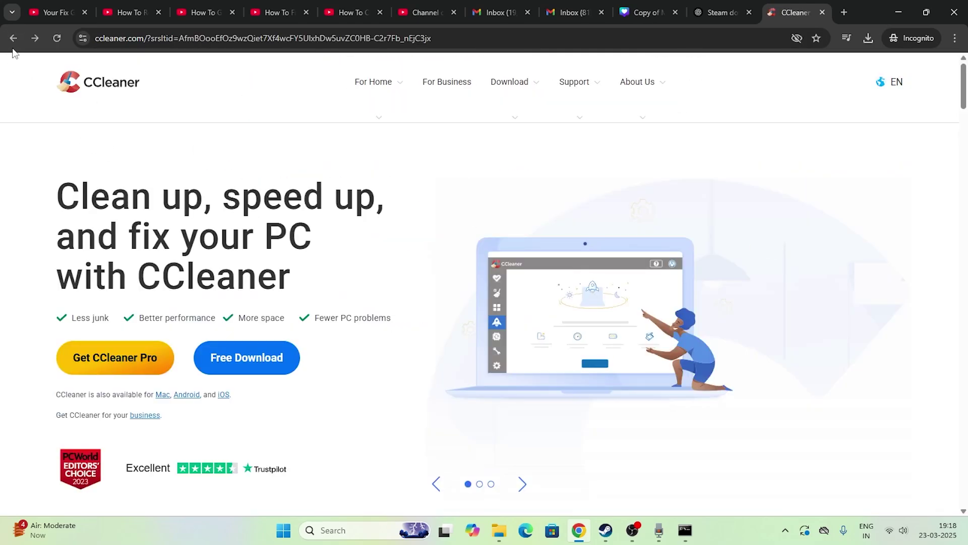
{"action": "left_click", "coordinate": [12, 38]}
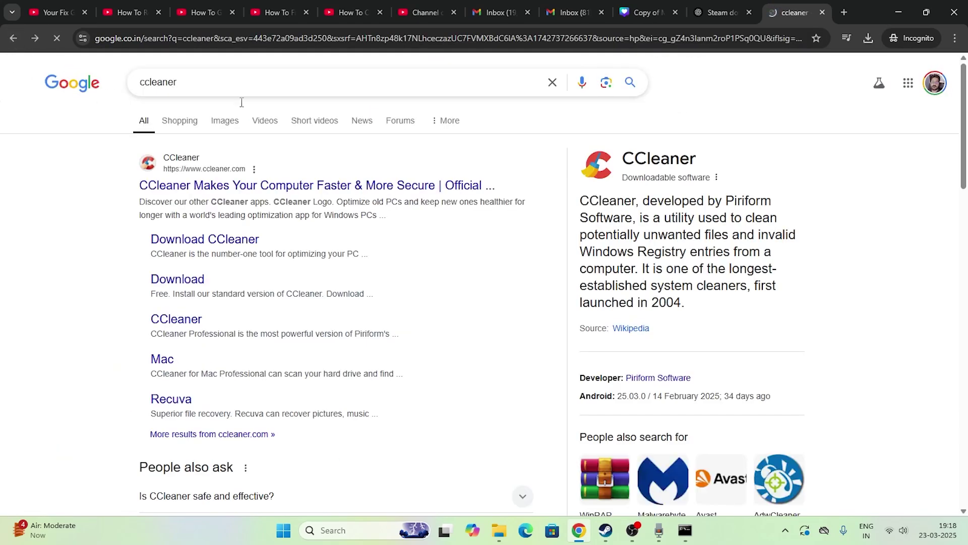
- Open the official CCleaner website and go to its Recuva product page
{"action": "left_click", "coordinate": [274, 182]}
{"action": "mouse_move", "coordinate": [365, 100]}
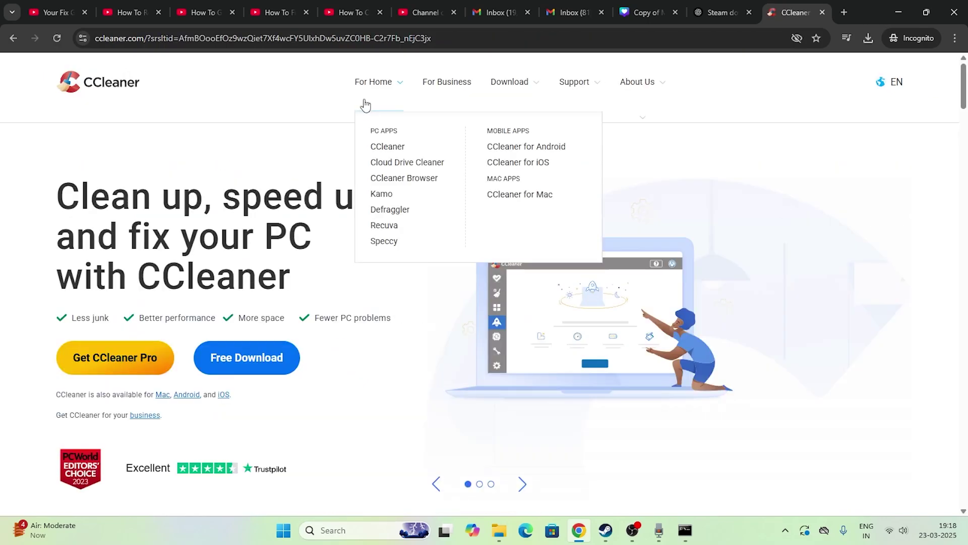
{"action": "left_click", "coordinate": [390, 224]}
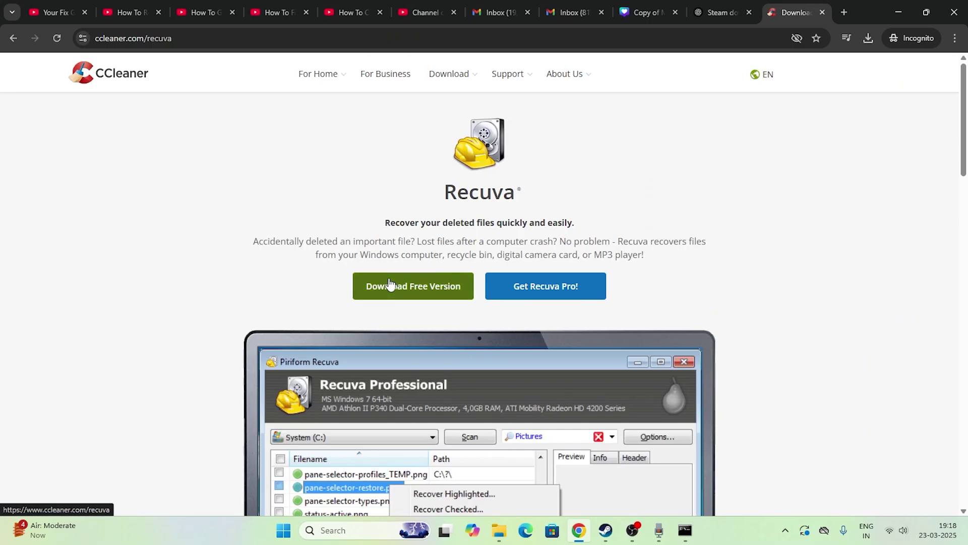
- Download the free version of Recuva and minimize the browser
{"action": "scroll", "coordinate": [494, 285], "scroll_direction": "down", "scroll_amount": 10}
{"action": "scroll", "coordinate": [494, 285], "scroll_direction": "down", "scroll_amount": 7}
{"action": "left_click", "coordinate": [286, 437]}
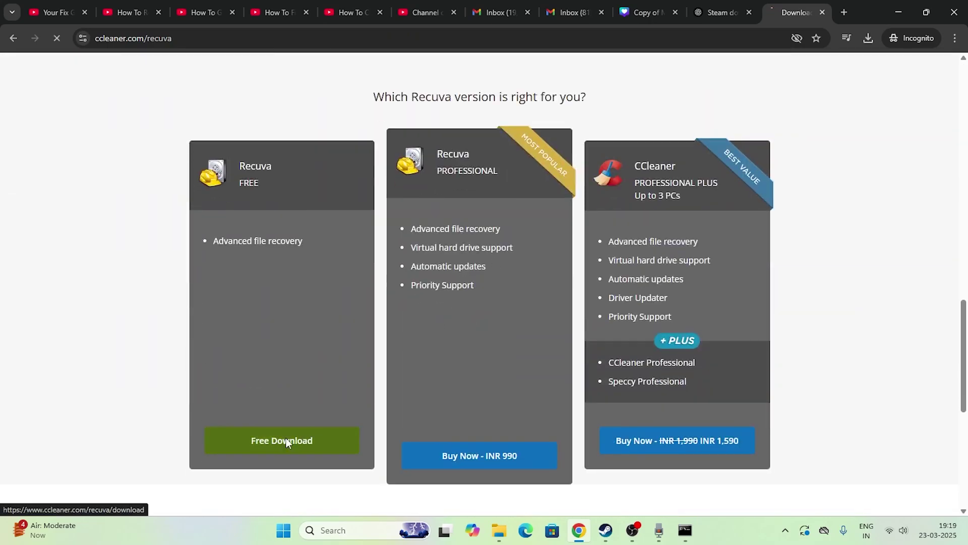
{"action": "scroll", "coordinate": [364, 313], "scroll_direction": "down", "scroll_amount": 7}
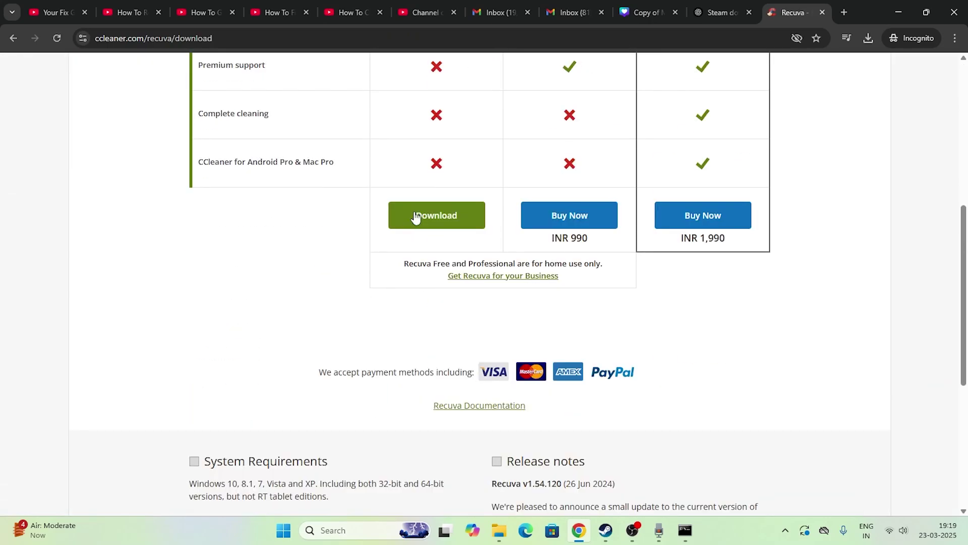
{"action": "left_click", "coordinate": [446, 216]}
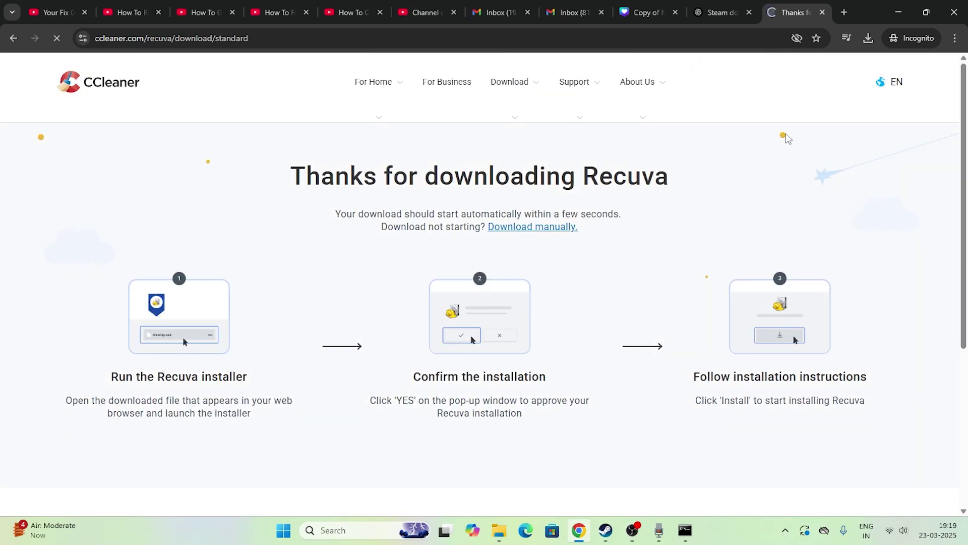
{"action": "left_click", "coordinate": [896, 16]}
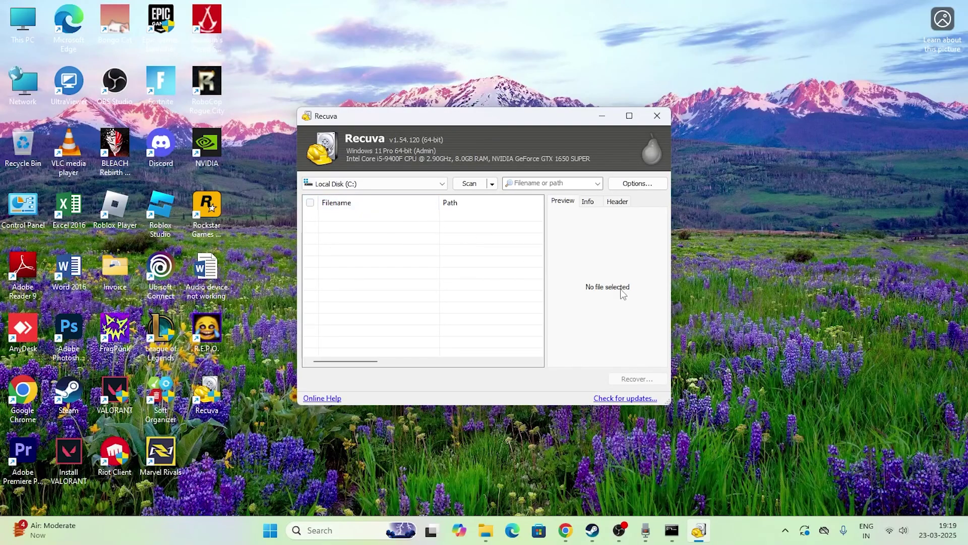
- Set Recuva's scan location to All Local Disks
{"action": "left_click", "coordinate": [378, 187]}
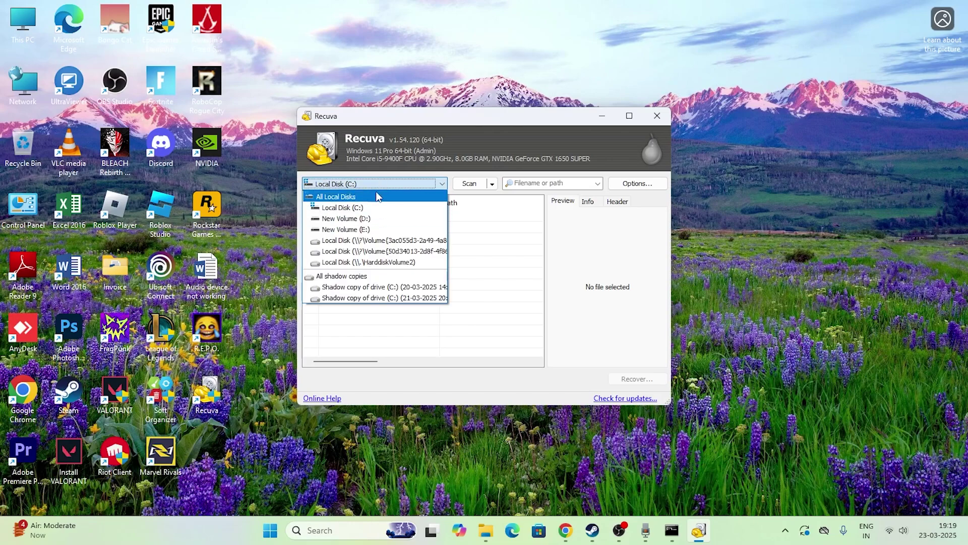
{"action": "left_click", "coordinate": [374, 196]}
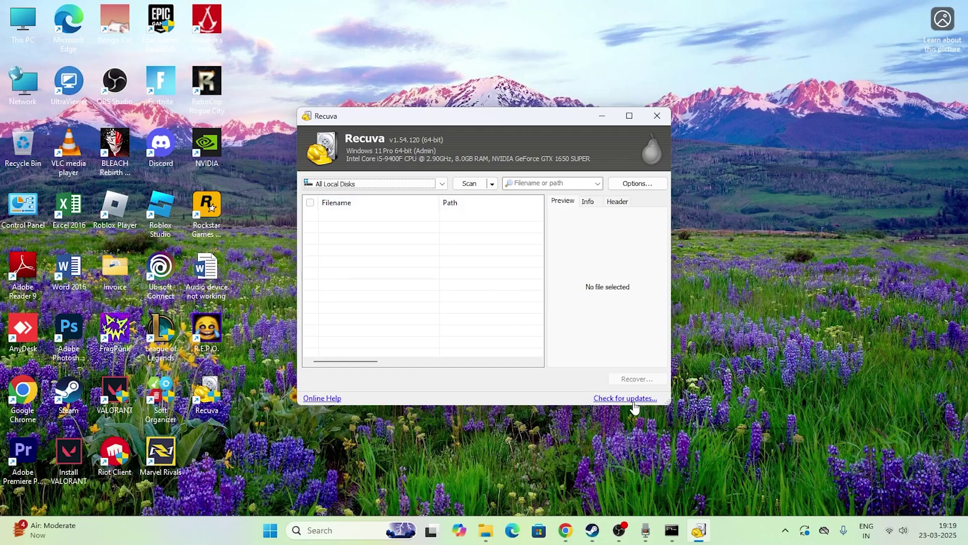
- Open Recuva's general options and dismiss them without changing any settings
{"action": "left_click", "coordinate": [553, 185]}
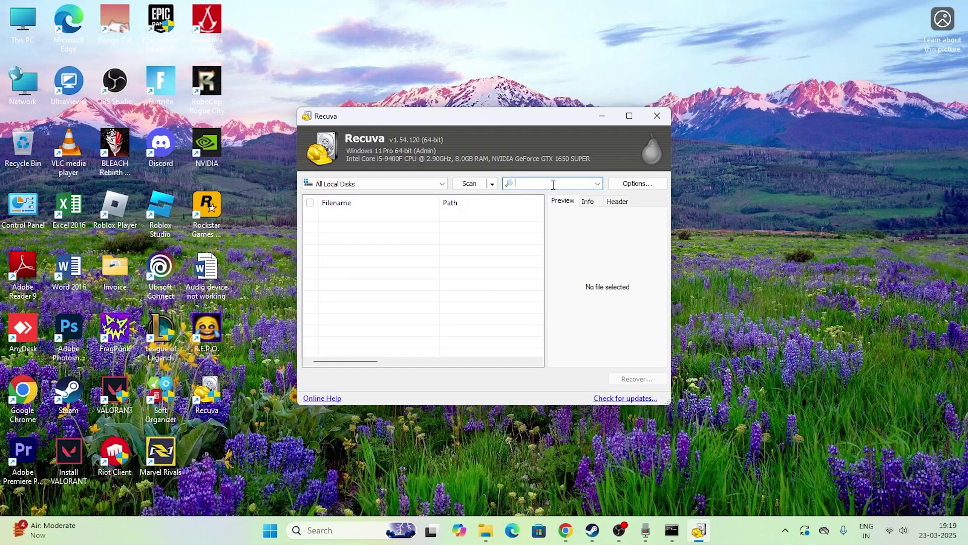
{"action": "left_click", "coordinate": [637, 184]}
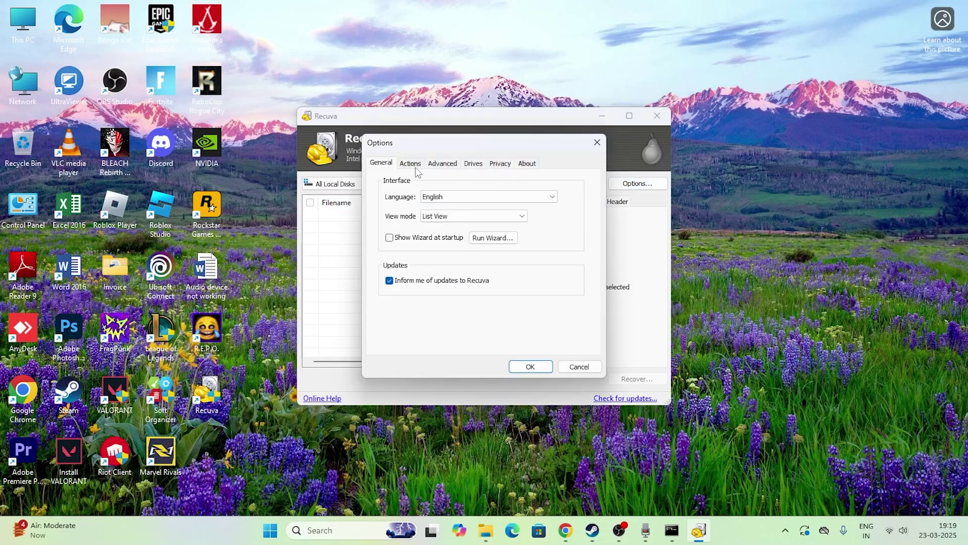
{"action": "left_click", "coordinate": [579, 367]}
- Close Recuva and delete its shortcut from the desktop
{"action": "left_click", "coordinate": [657, 115]}
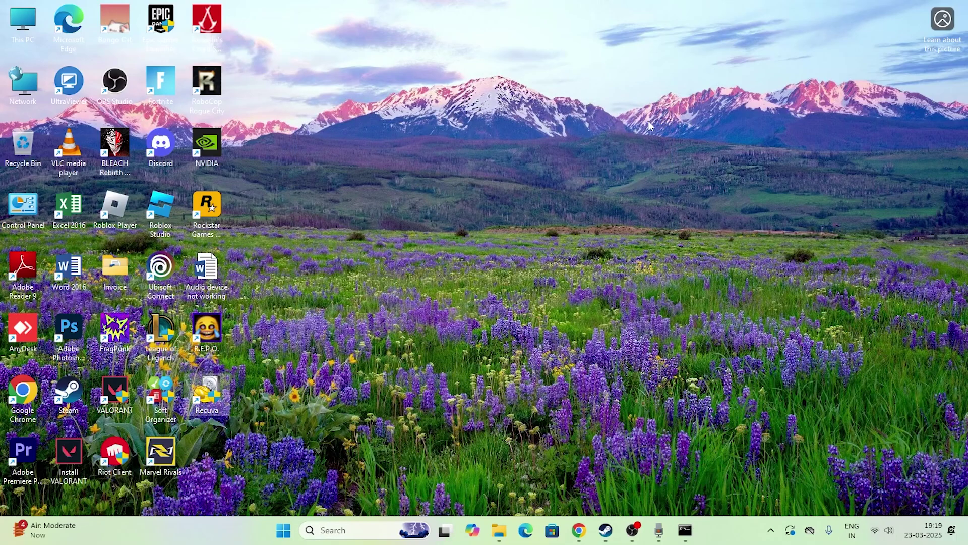
{"action": "right_click", "coordinate": [208, 398]}
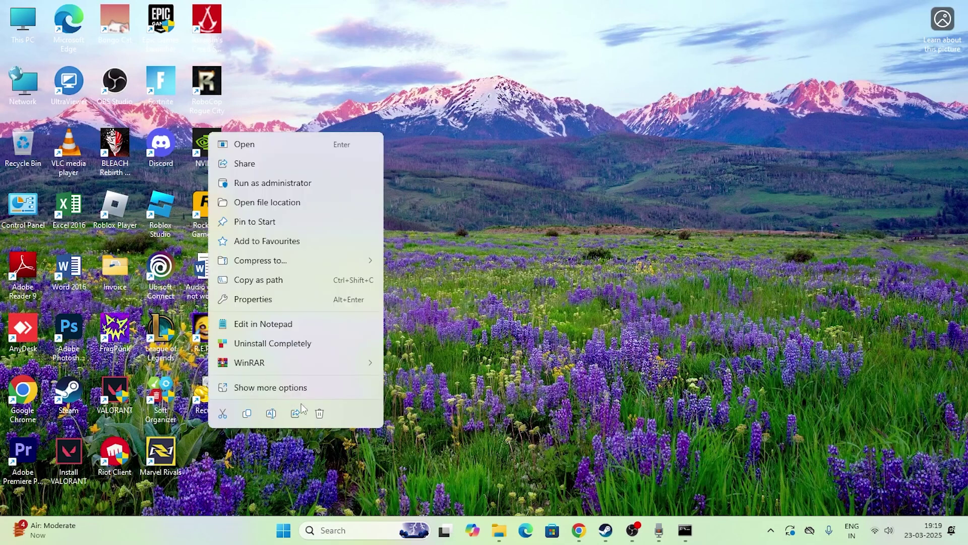
{"action": "left_click", "coordinate": [317, 409]}
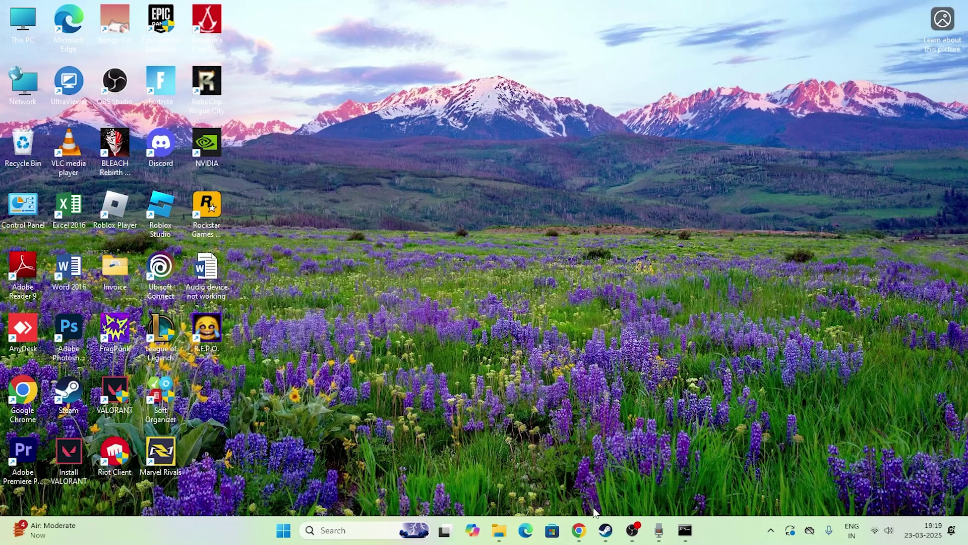
- Switch to Chrome, manually download the Recuva installer from the CCleaner thank-you page and minimize the browser
{"action": "left_click", "coordinate": [579, 530]}
{"action": "scroll", "coordinate": [361, 353], "scroll_direction": "down", "scroll_amount": 5}
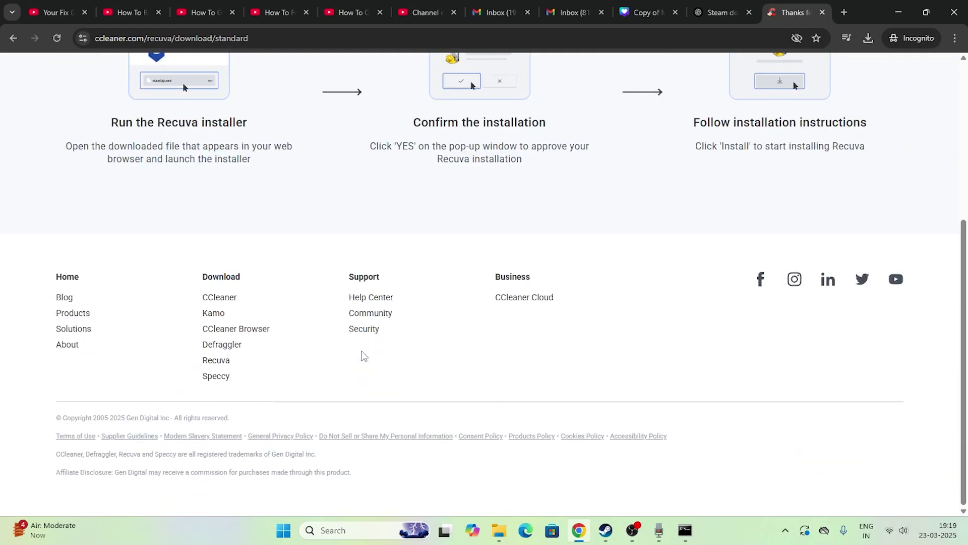
{"action": "scroll", "coordinate": [361, 353], "scroll_direction": "up", "scroll_amount": 5}
{"action": "left_click", "coordinate": [552, 228]}
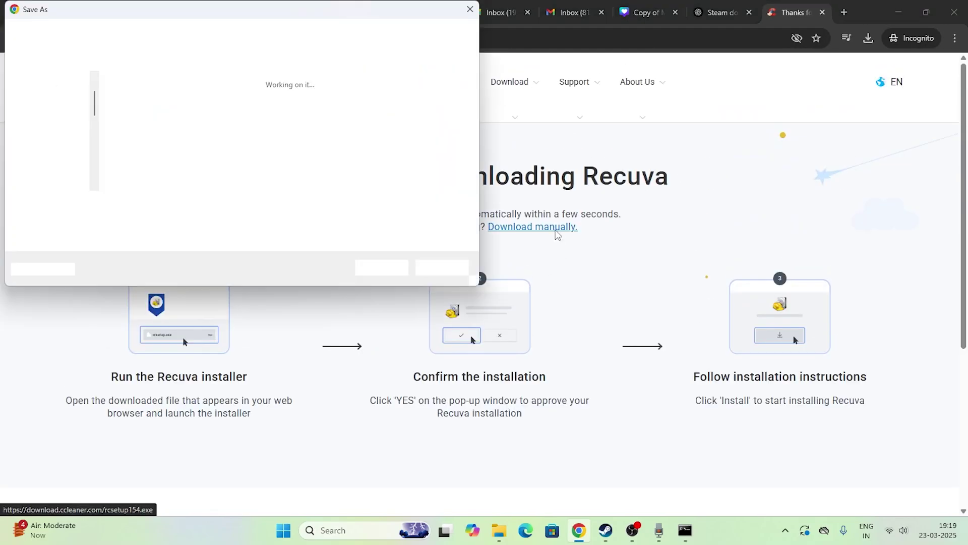
{"action": "left_click", "coordinate": [381, 269]}
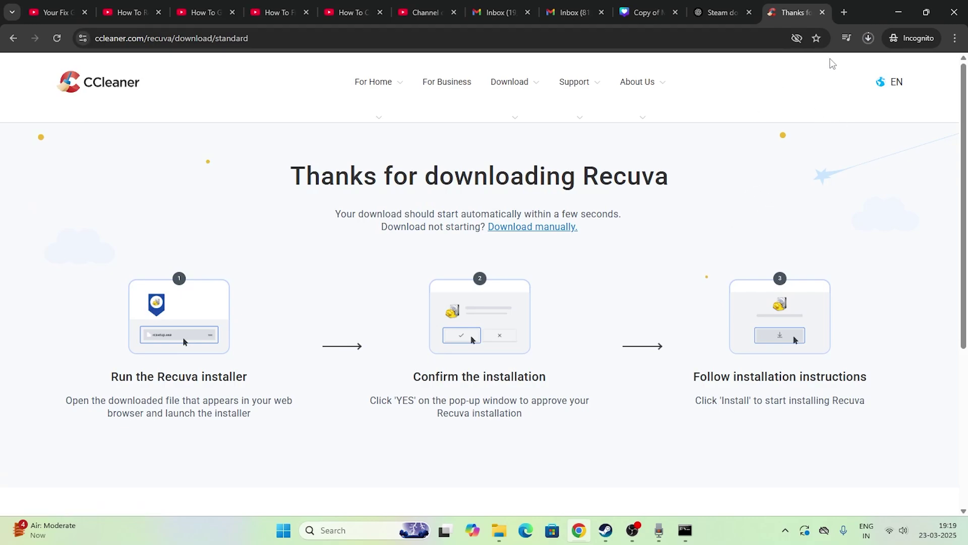
{"action": "left_click", "coordinate": [898, 12]}
- Run rcsetup154 from the Downloads folder in File Explorer and install Recuva v1.54
{"action": "left_click", "coordinate": [499, 530]}
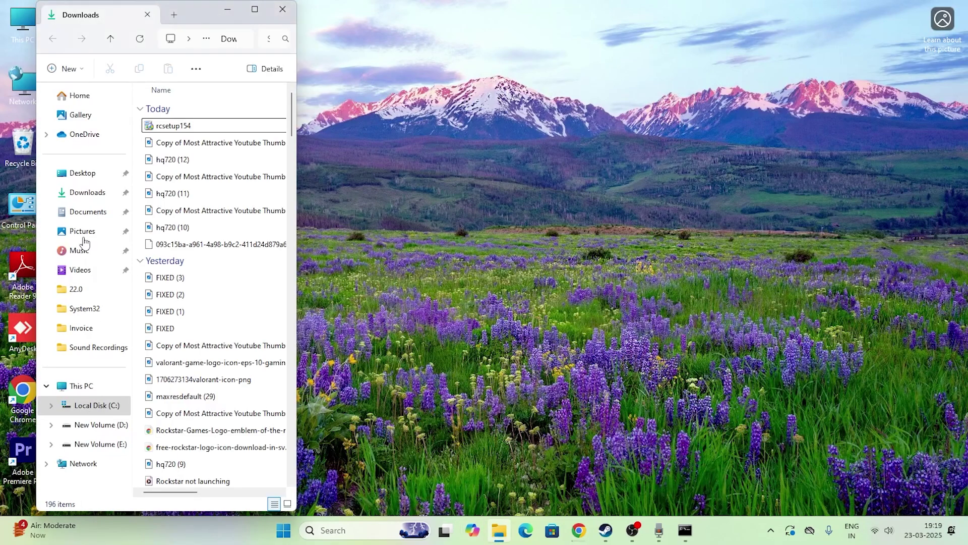
{"action": "left_click", "coordinate": [255, 9]}
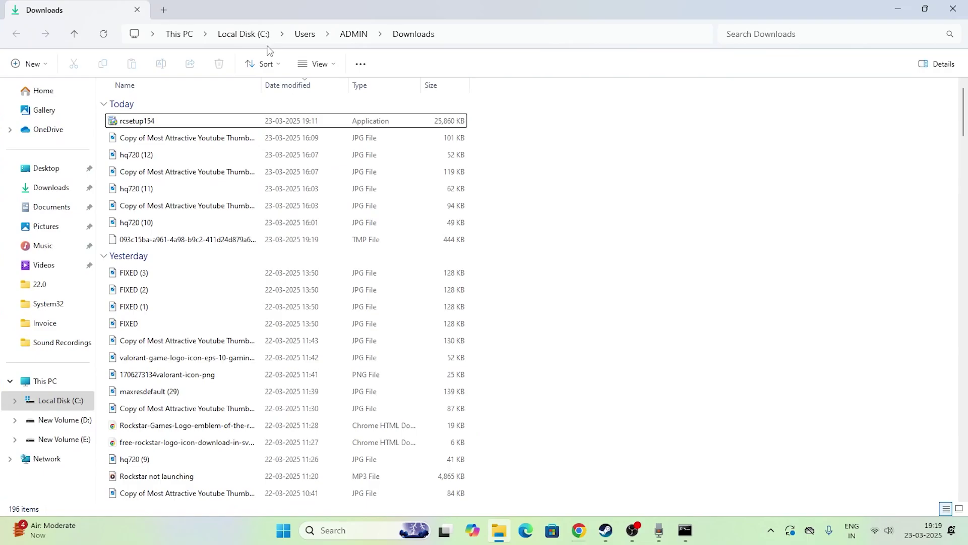
{"action": "double_click", "coordinate": [200, 123]}
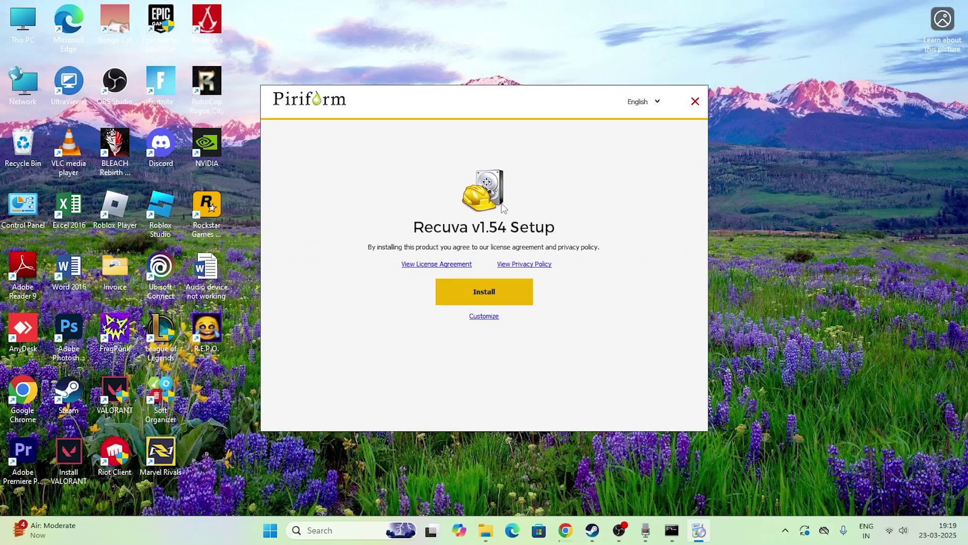
{"action": "left_click", "coordinate": [493, 298]}
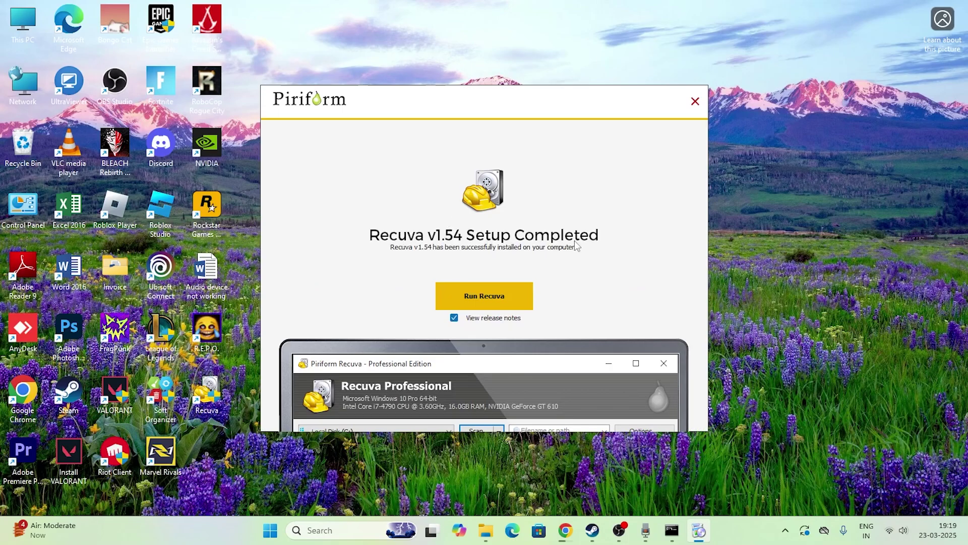
- Launch Recuva from the completed setup, dismissing the release notes window, and scan Local Disk (C:) for deleted files
{"action": "left_click", "coordinate": [482, 303]}
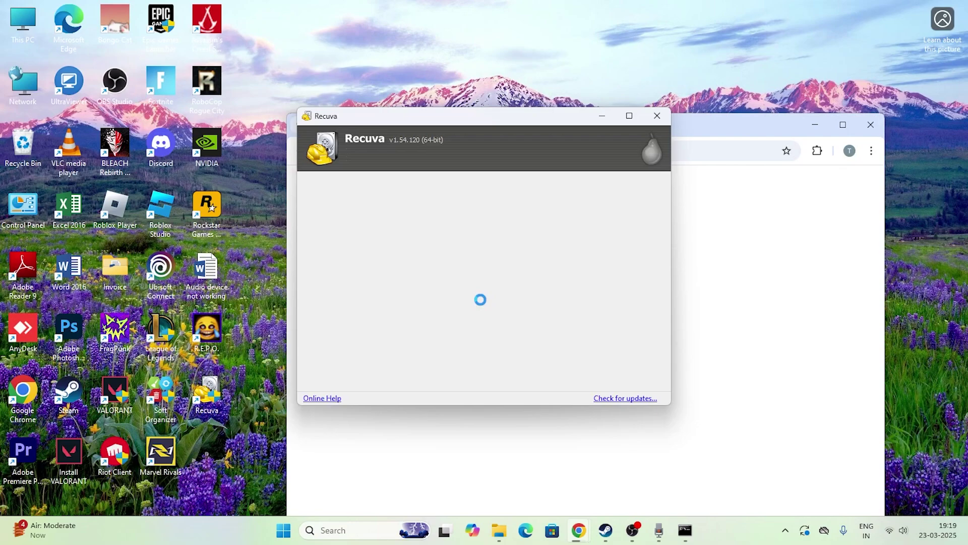
{"action": "left_click", "coordinate": [870, 126]}
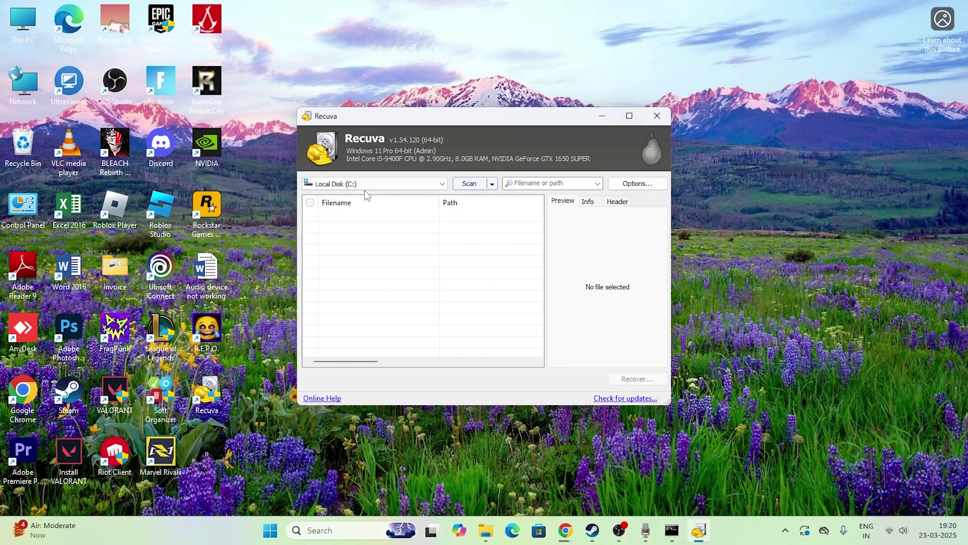
{"action": "left_click", "coordinate": [469, 183]}
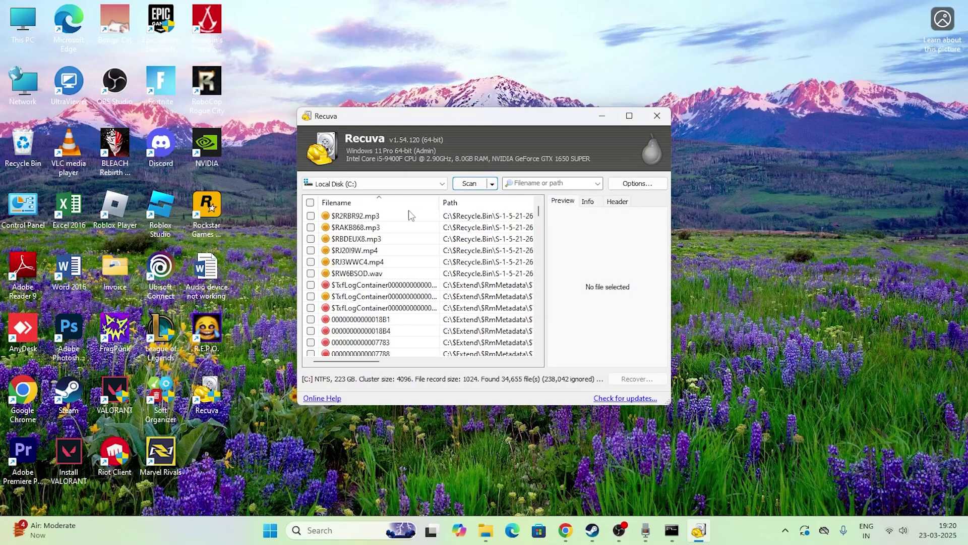
- Mark the deleted files $R2RBR92.mp3, $RAKB868.mp3 and $RBDEUX8.mp3 for recovery
{"action": "mouse_move", "coordinate": [540, 214]}
{"action": "left_mouse_down"}
{"action": "mouse_move", "coordinate": [540, 352]}
{"action": "mouse_move", "coordinate": [542, 199]}
{"action": "left_mouse_up"}
{"action": "left_click", "coordinate": [347, 214]}
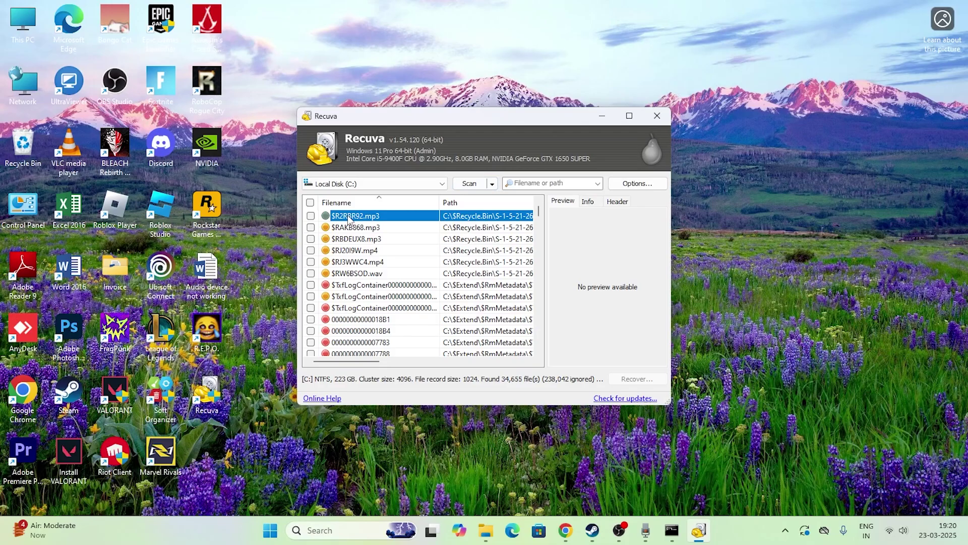
{"action": "left_click", "coordinate": [310, 215]}
{"action": "left_click", "coordinate": [311, 216]}
{"action": "mouse_move", "coordinate": [539, 213]}
{"action": "left_mouse_down"}
{"action": "mouse_move", "coordinate": [537, 355]}
{"action": "mouse_move", "coordinate": [543, 196]}
{"action": "left_mouse_up"}
{"action": "left_click", "coordinate": [311, 215]}
{"action": "left_click", "coordinate": [310, 227]}
{"action": "left_click", "coordinate": [310, 241]}
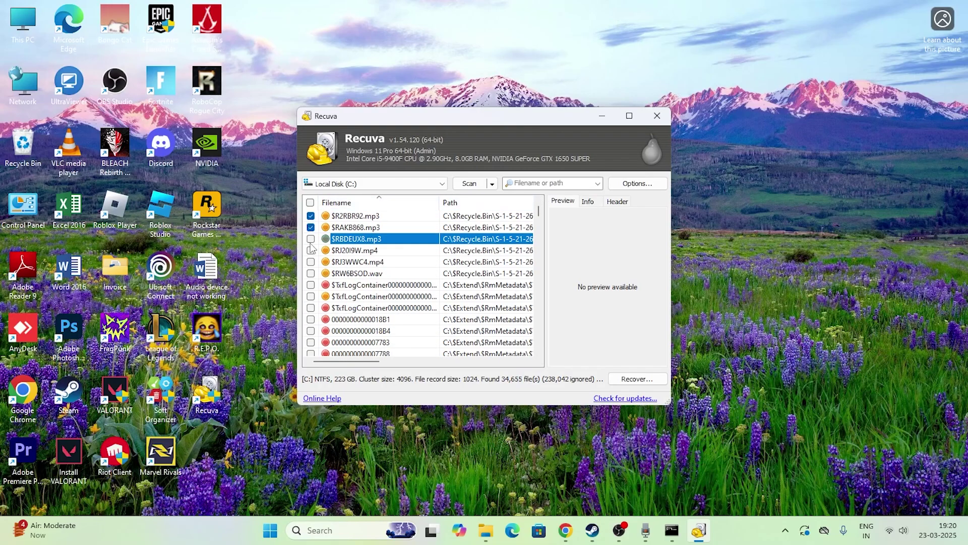
{"action": "left_click", "coordinate": [311, 239]}
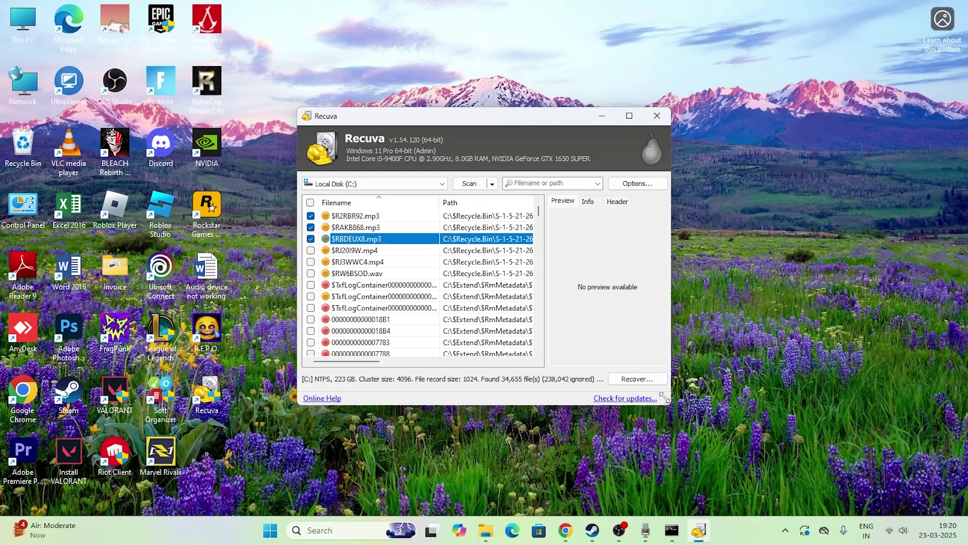
- Browse Local Disk (C:) as a recovery location for the marked files, then cancel the recovery and close Recuva
{"action": "left_click", "coordinate": [640, 379]}
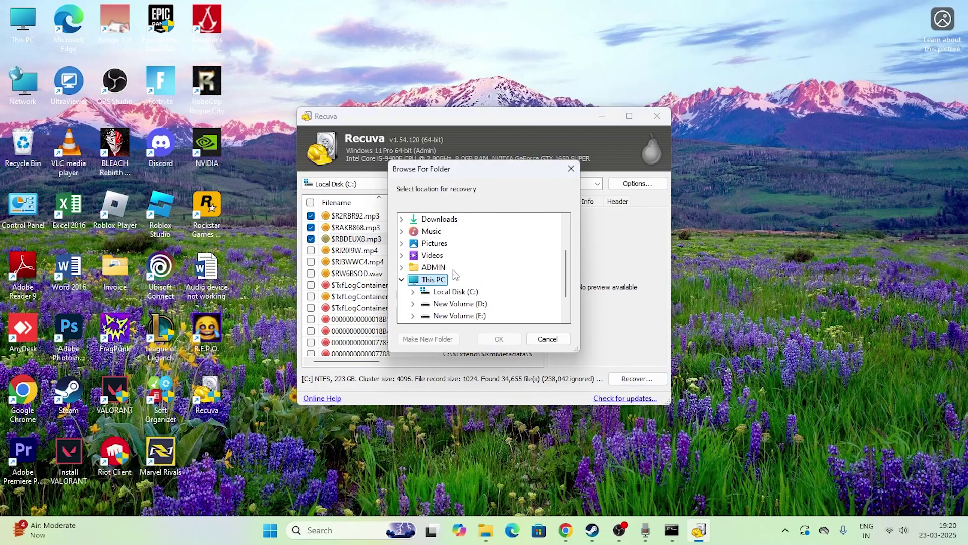
{"action": "scroll", "coordinate": [455, 275], "scroll_direction": "down", "scroll_amount": 1}
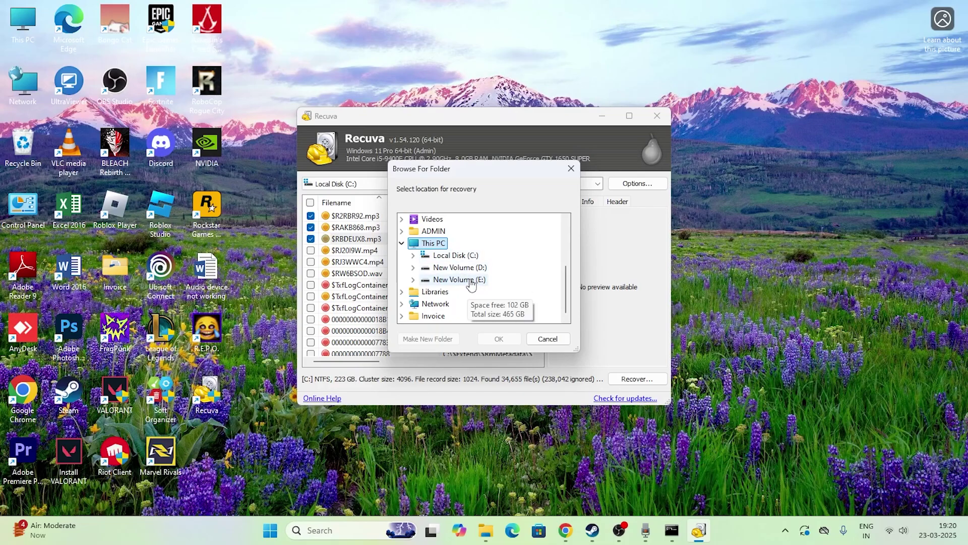
{"action": "double_click", "coordinate": [450, 255]}
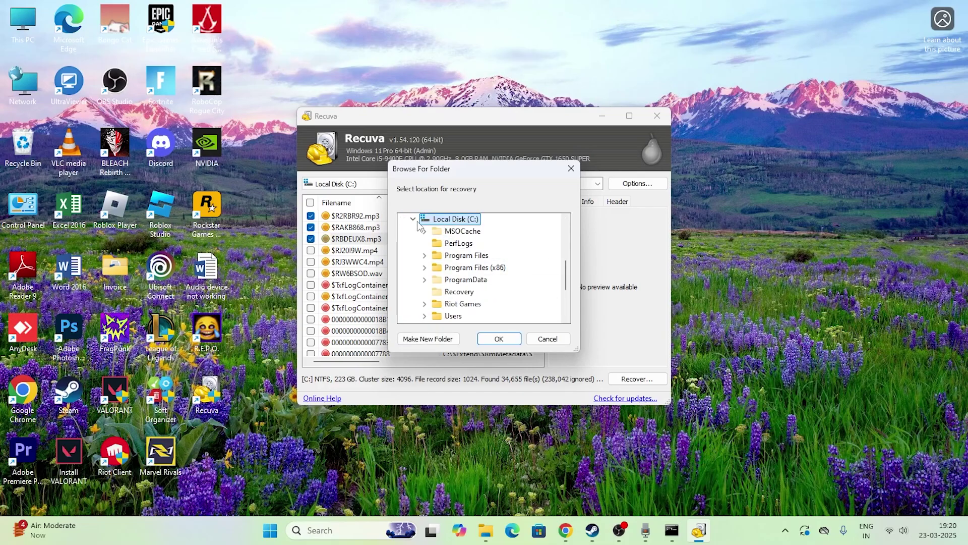
{"action": "left_click", "coordinate": [548, 338]}
{"action": "left_click", "coordinate": [657, 116]}
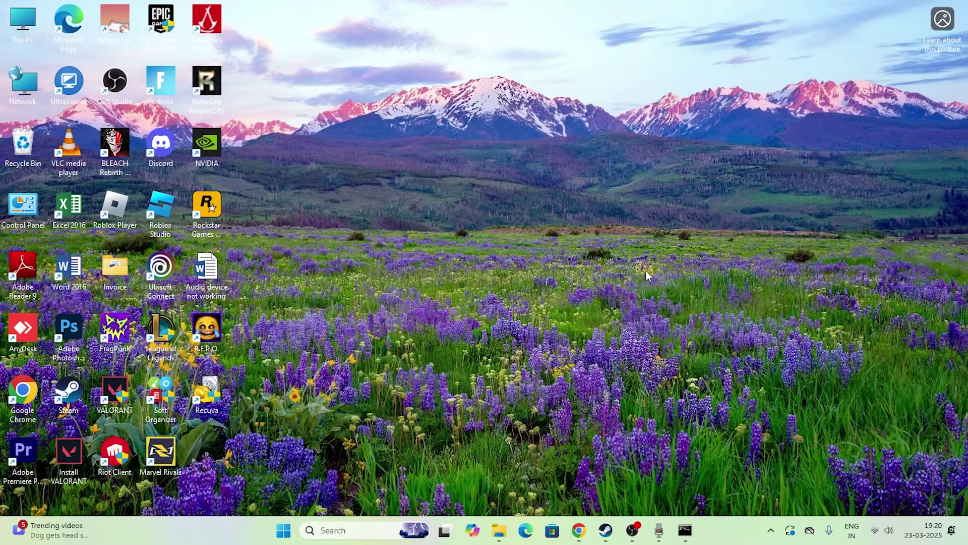